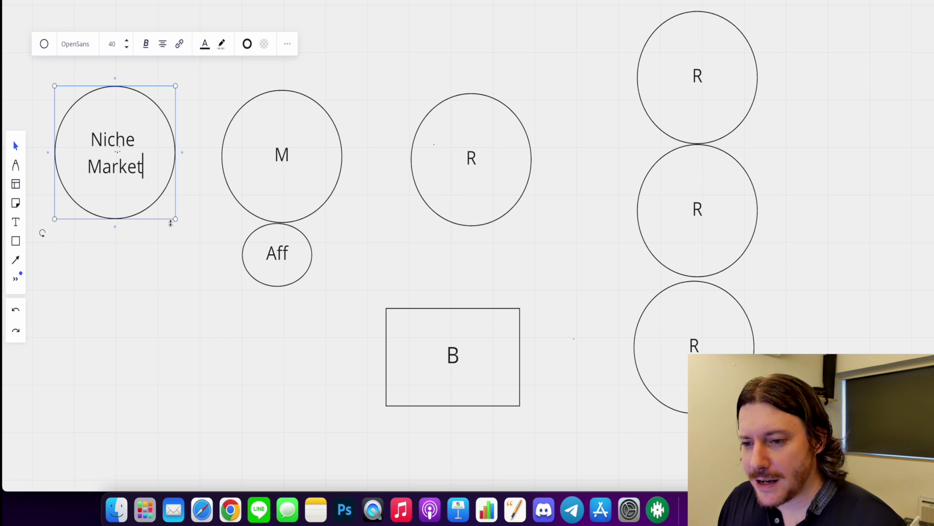
- Relabel the M circle as 'Product'
click(165, 253)
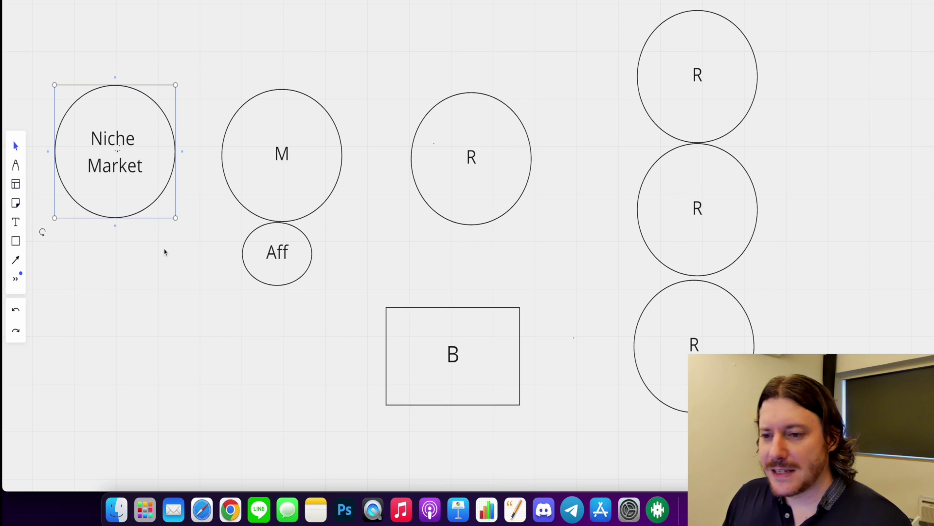
double_click(286, 160)
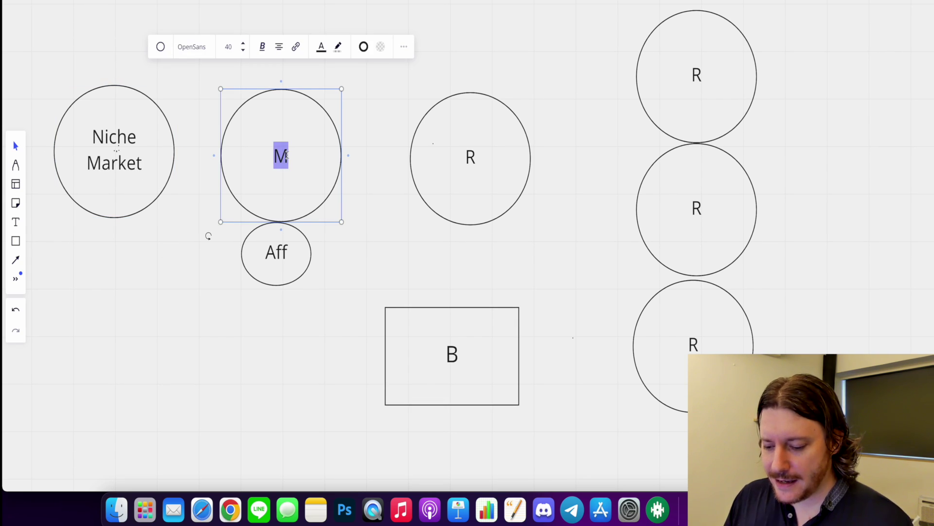
text(Produu)
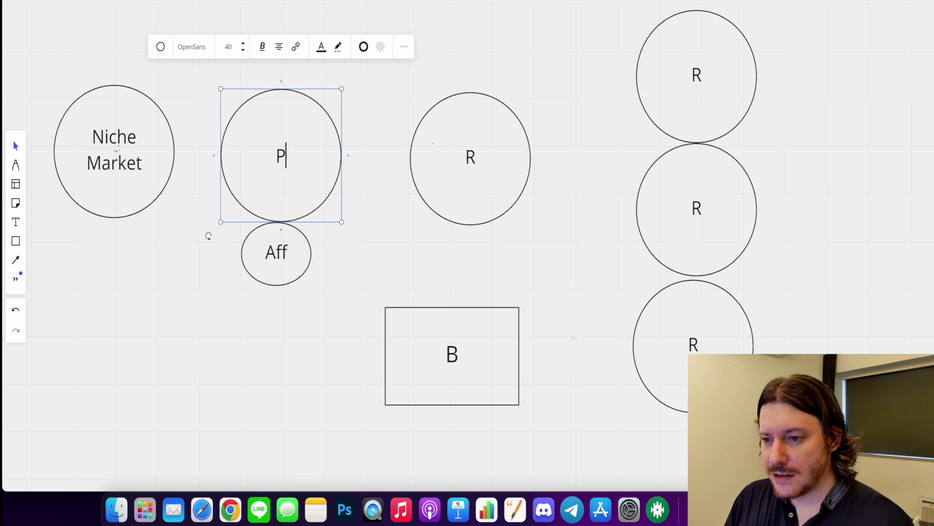
key(BackSpace)
text(ct)
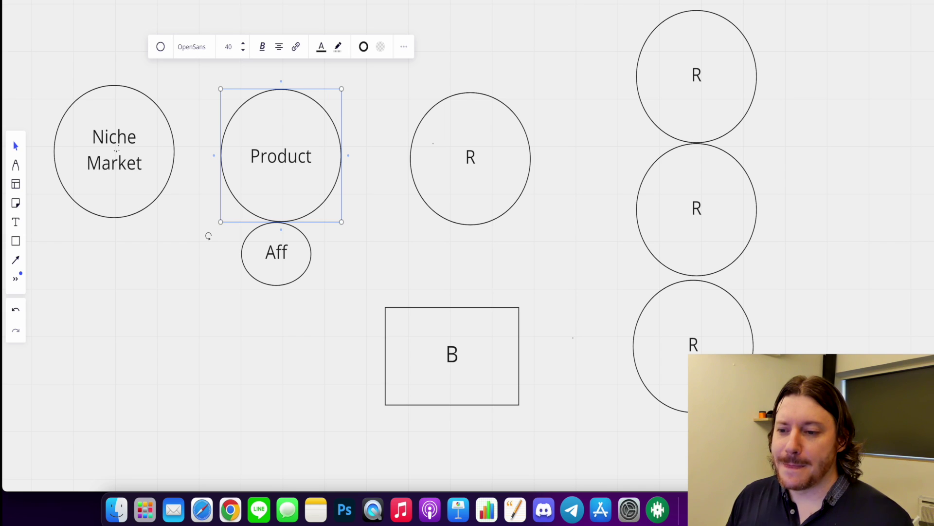
scroll(279, 223, down, 1)
- Relabel the Aff circle as 'Aff Link' and enlarge it so the text fits one line
double_click(307, 227)
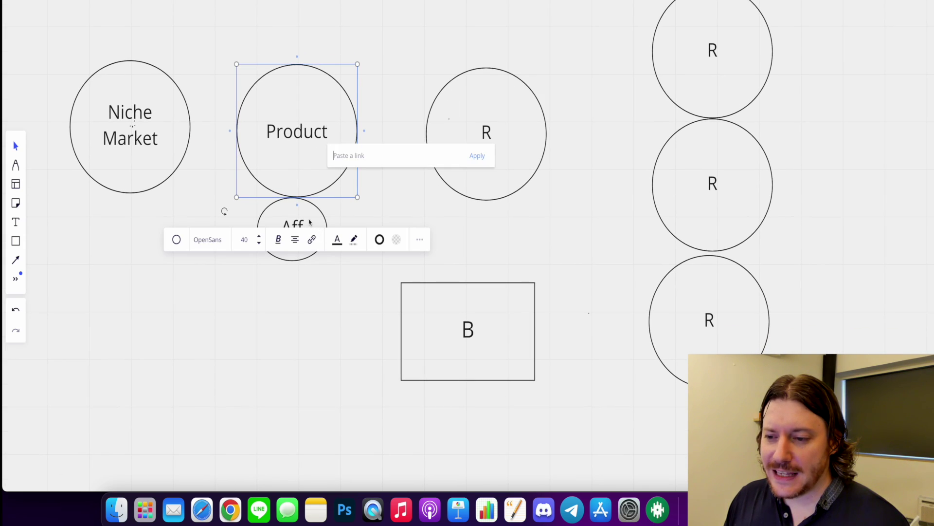
text(u)
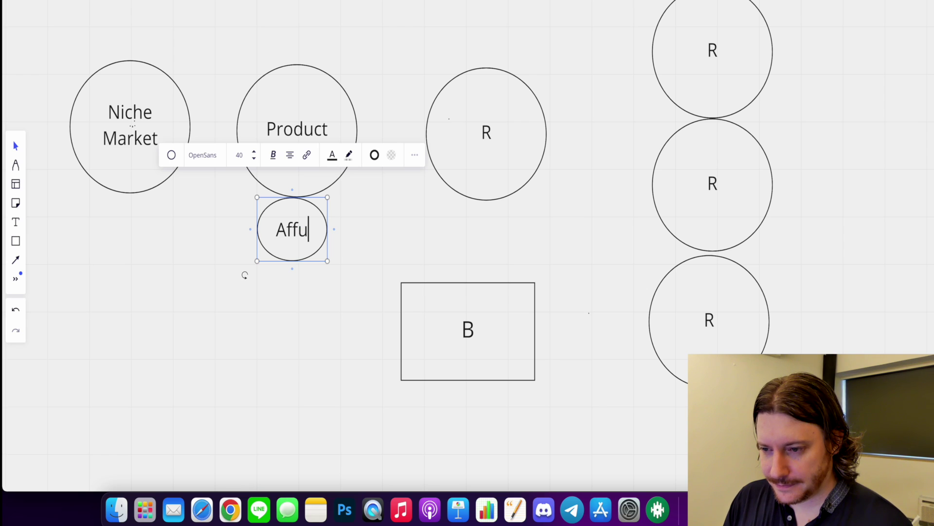
key(BackSpace)
text(iLink)
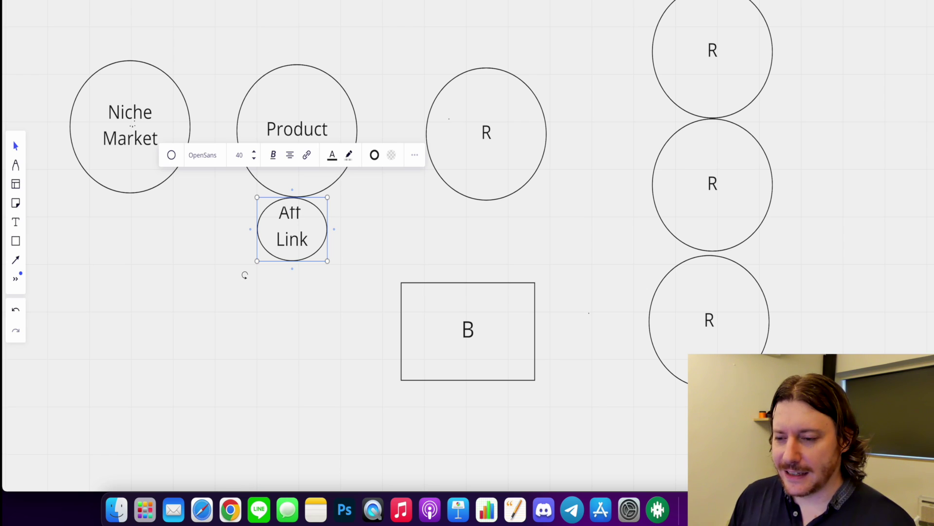
drag(256, 260, 239, 270)
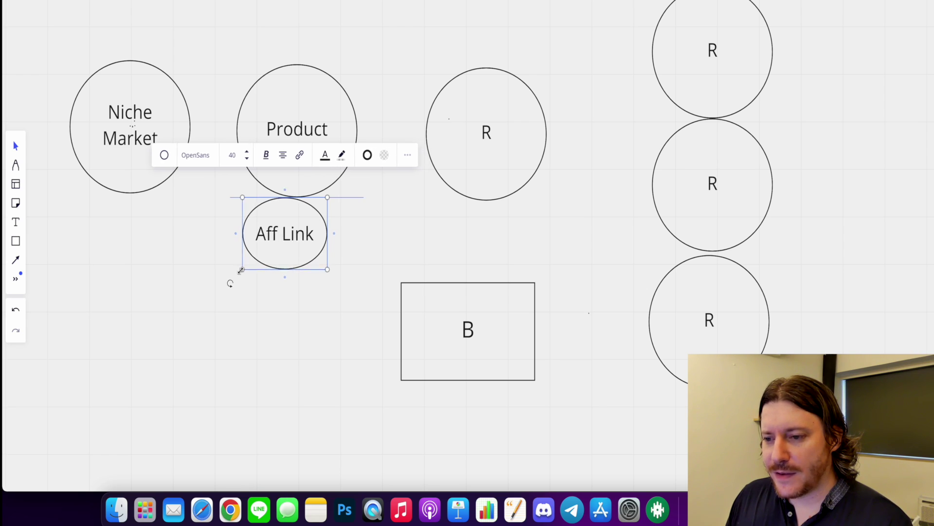
drag(285, 222, 296, 223)
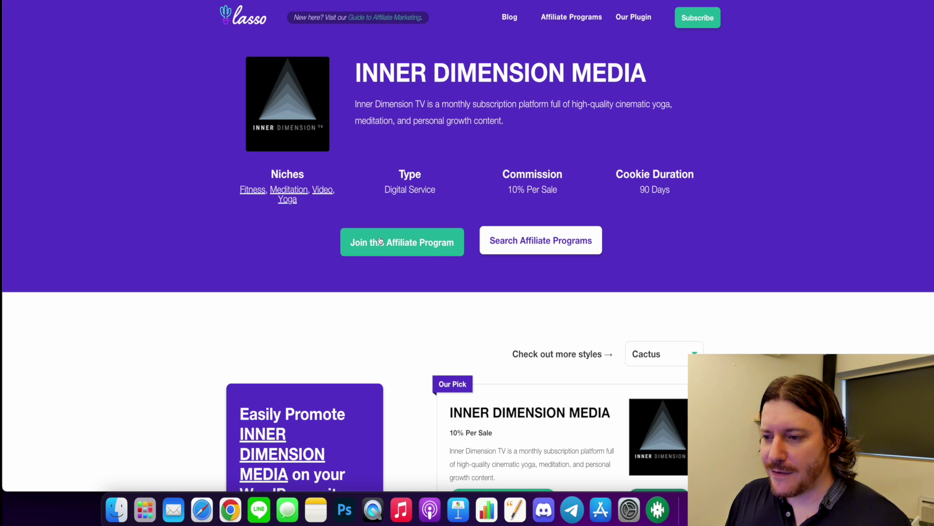
- Highlight the '10% Per Sale' commission on the Lasso Inner Dimension Media page
drag(563, 192, 503, 189)
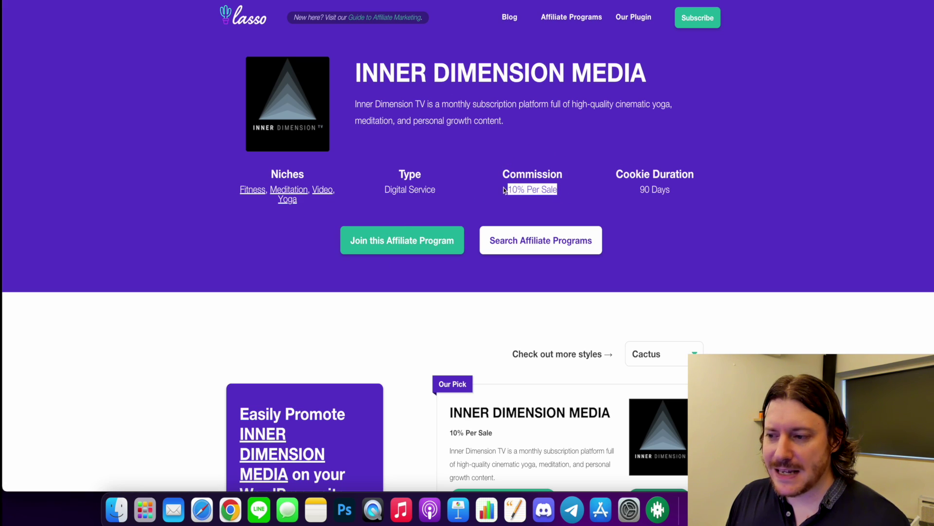
click(483, 181)
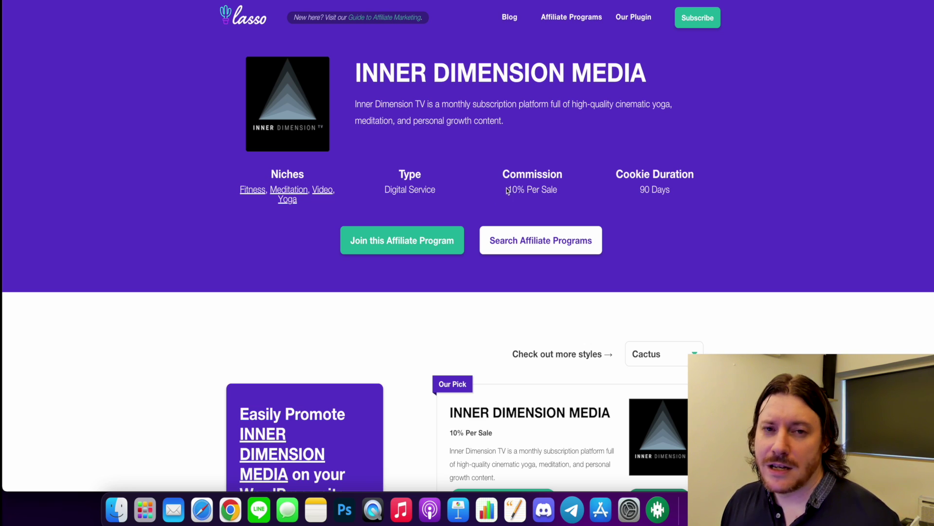
scroll(511, 189, down, 1)
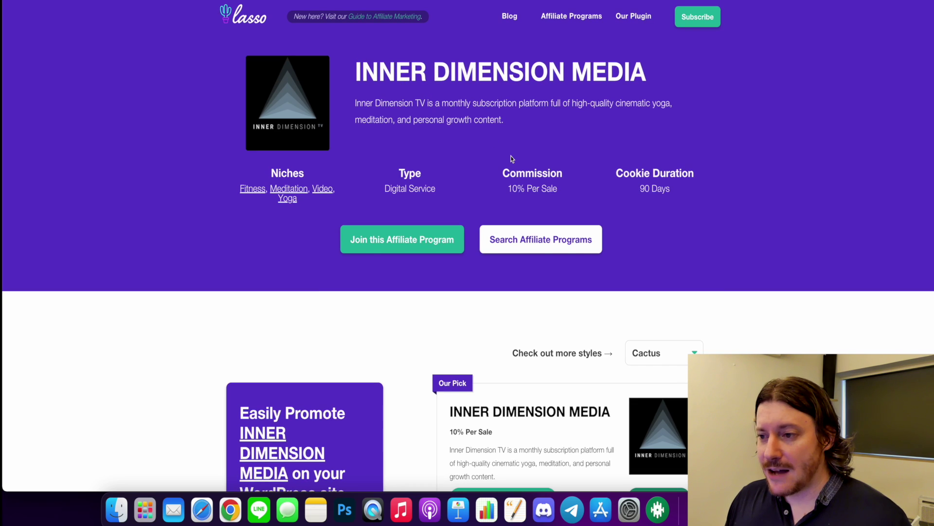
drag(534, 188, 504, 191)
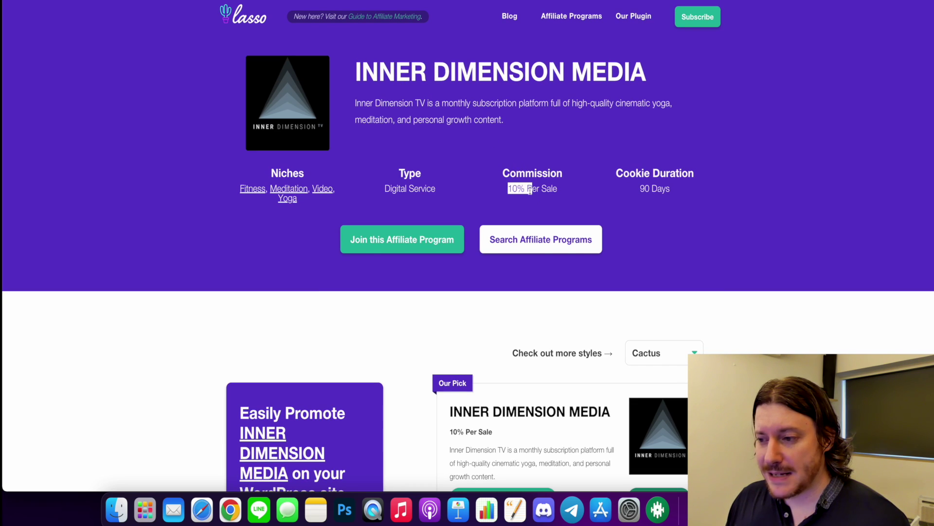
click(504, 162)
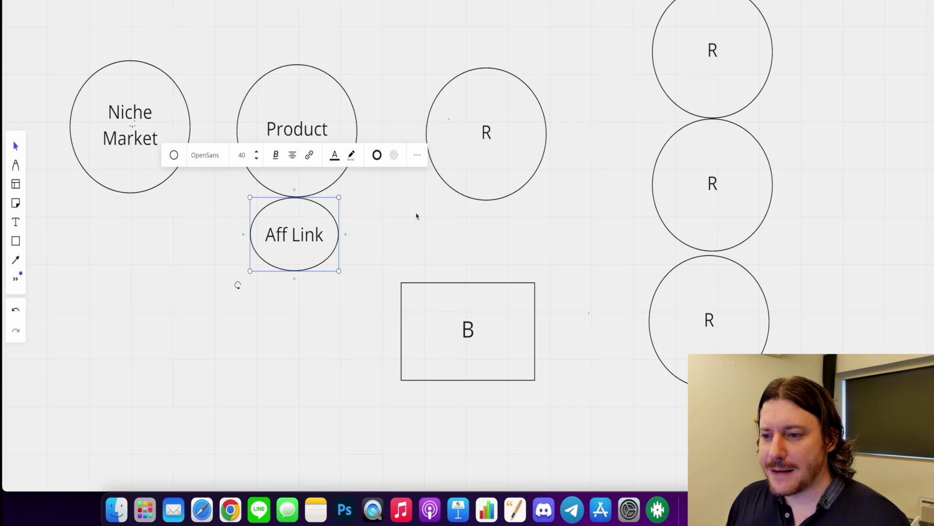
click(374, 224)
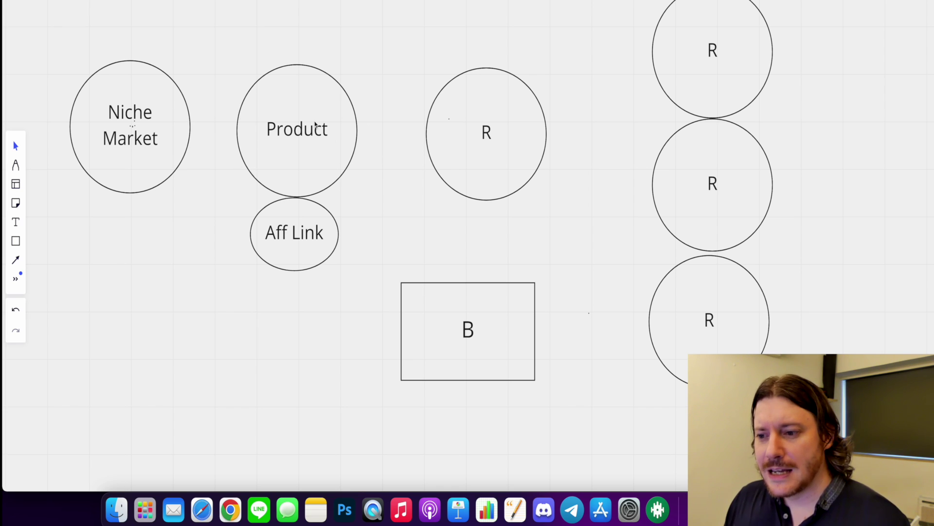
- Rename the top-middle R circle to 'Review' and nudge the Product circle slightly right
double_click(488, 134)
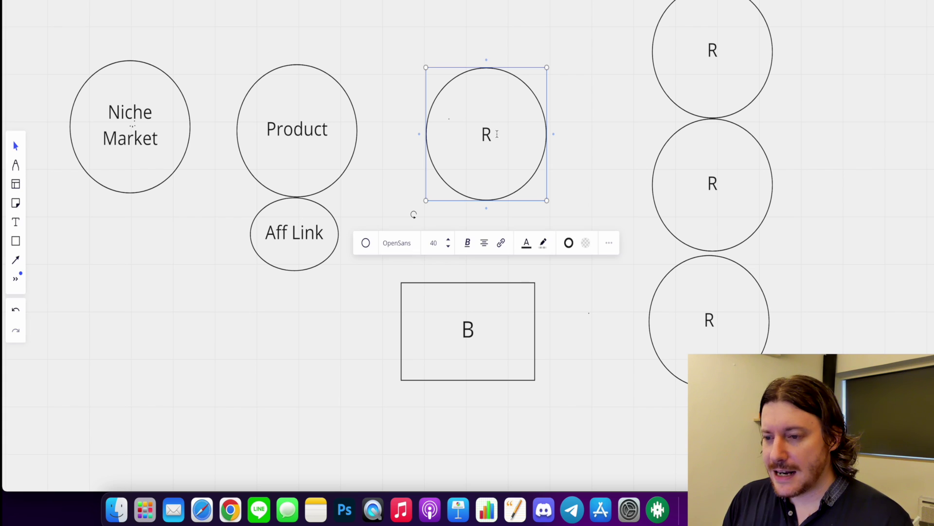
text(ewv)
key(BackSpace)
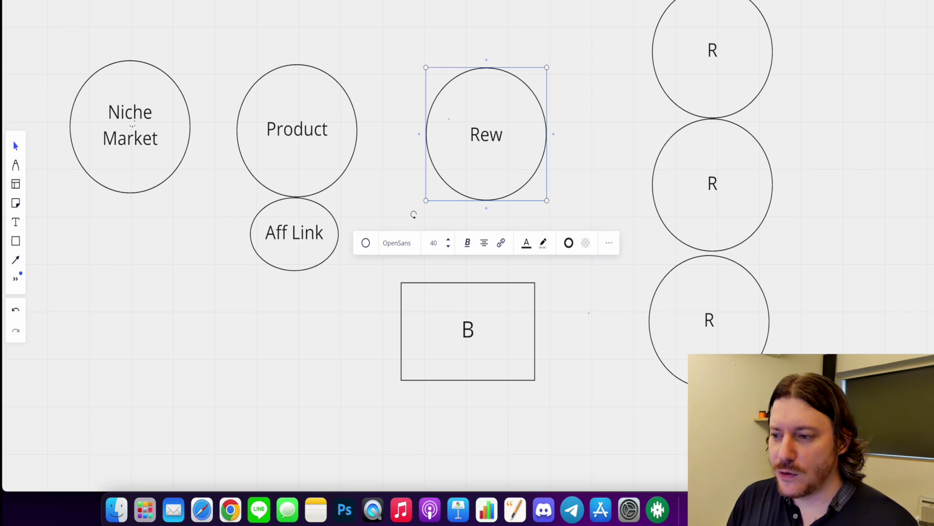
key(BackSpace)
text(view)
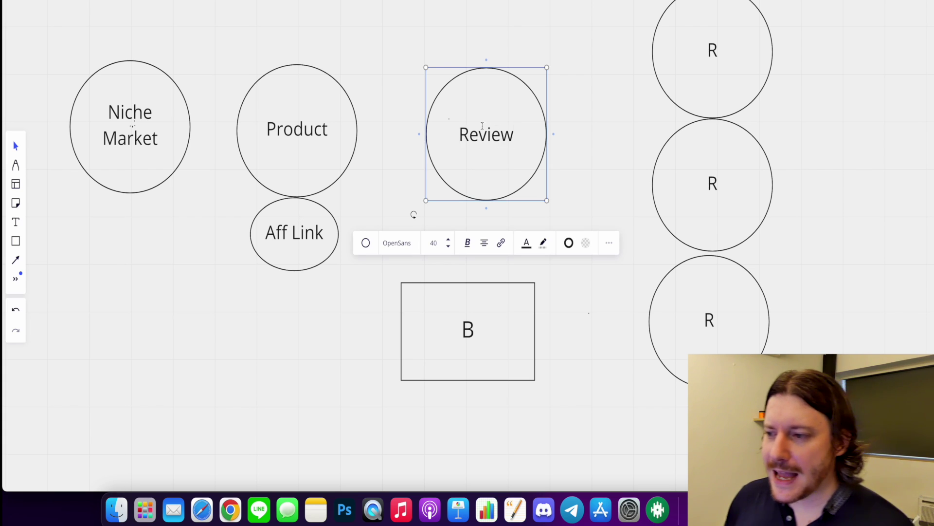
click(605, 95)
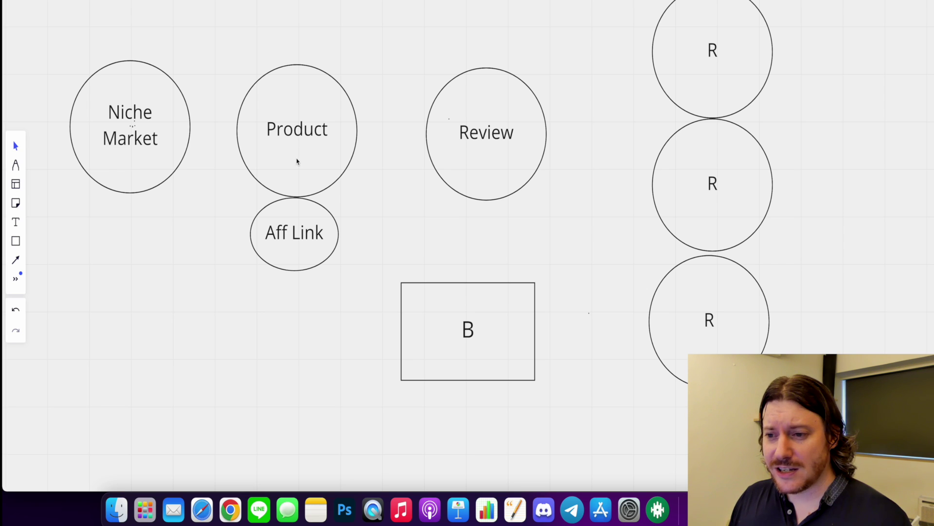
drag(298, 162, 300, 163)
drag(307, 112, 305, 112)
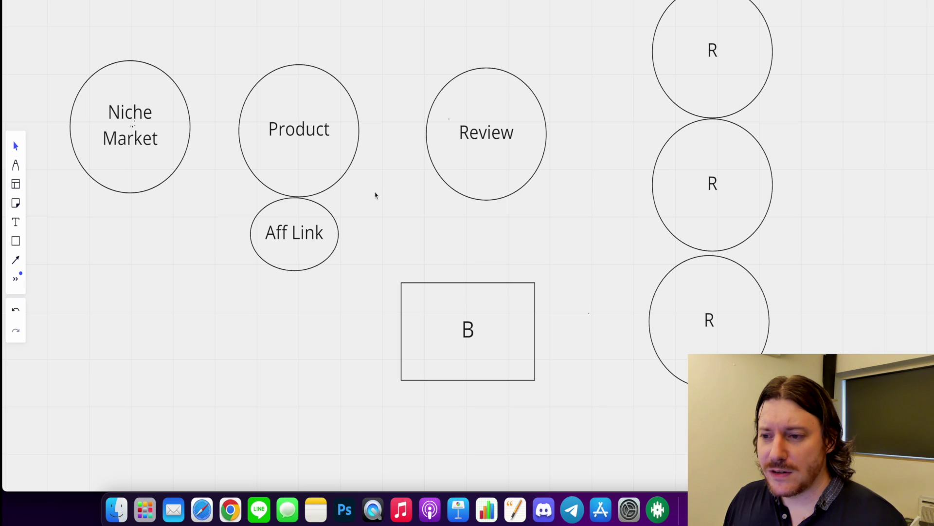
double_click(317, 142)
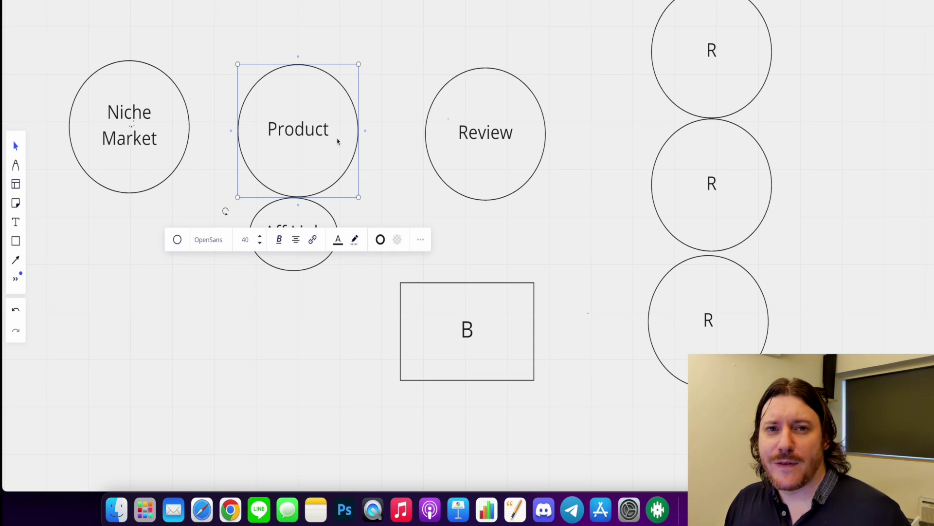
click(390, 181)
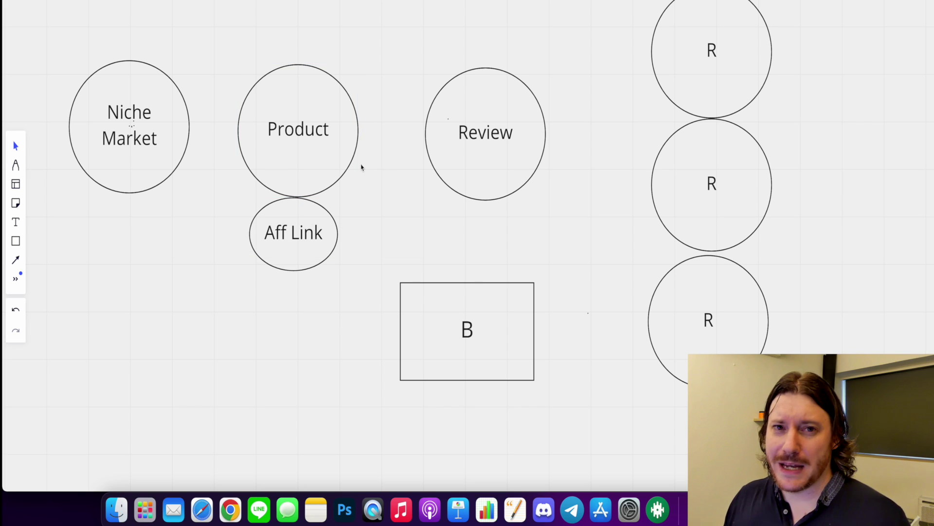
double_click(323, 155)
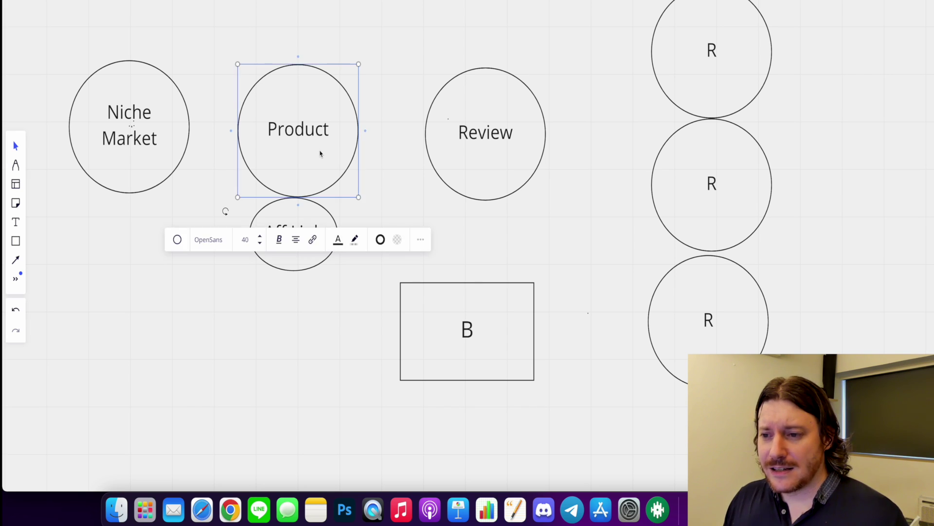
scroll(337, 153, up, 1)
click(389, 156)
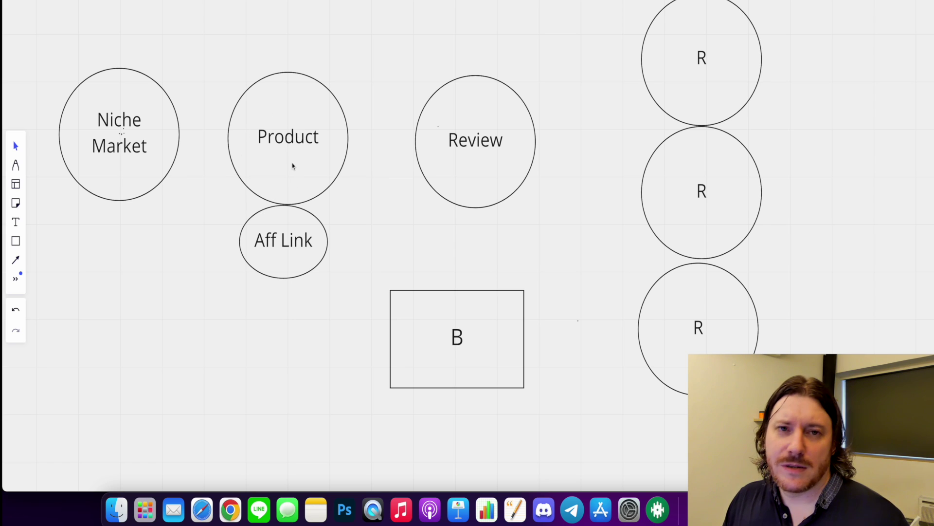
scroll(292, 166, right, 1)
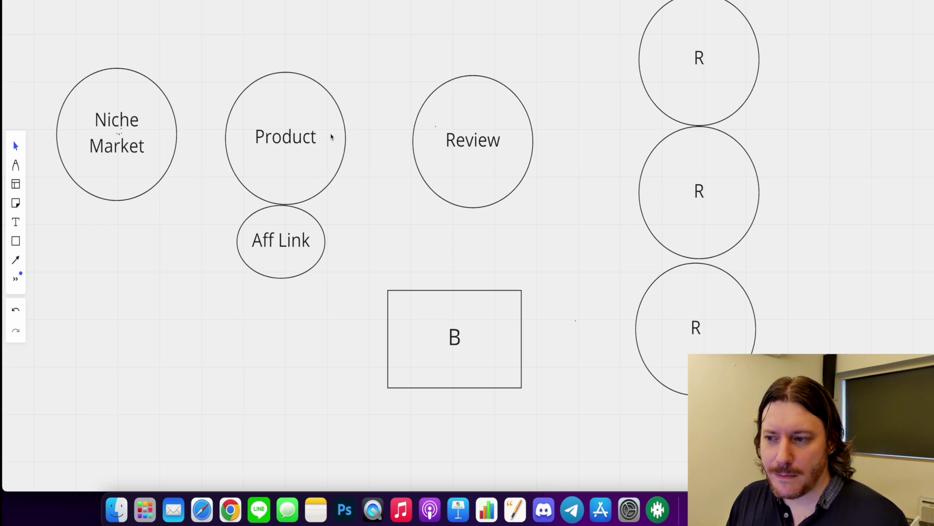
scroll(458, 155, up, 1)
scroll(457, 155, right, 1)
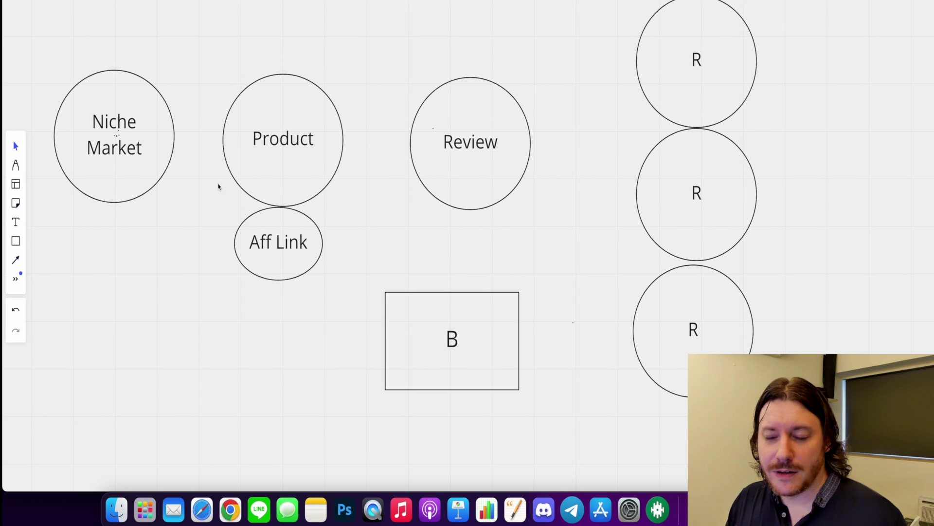
scroll(220, 168, down, 1)
- Draw connector arrows from Niche Market to Product and from Product to Review
click(15, 259)
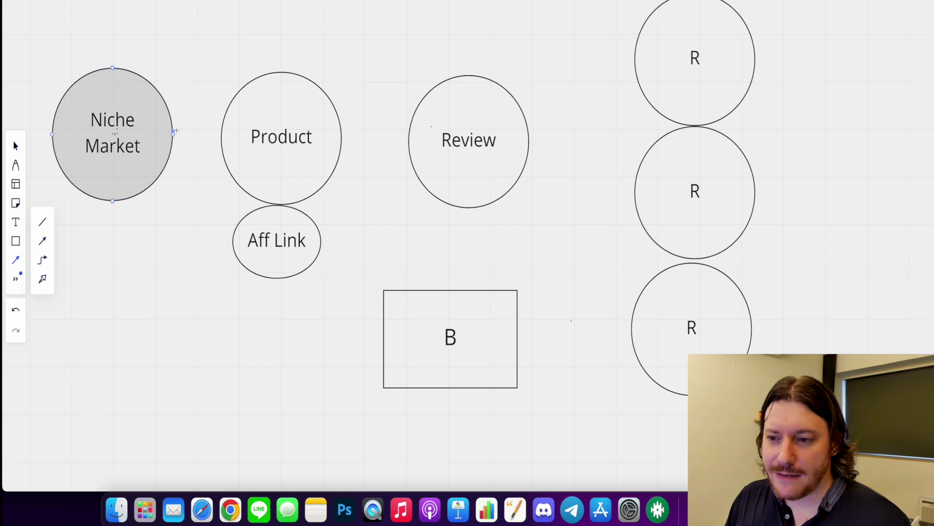
drag(176, 132, 223, 138)
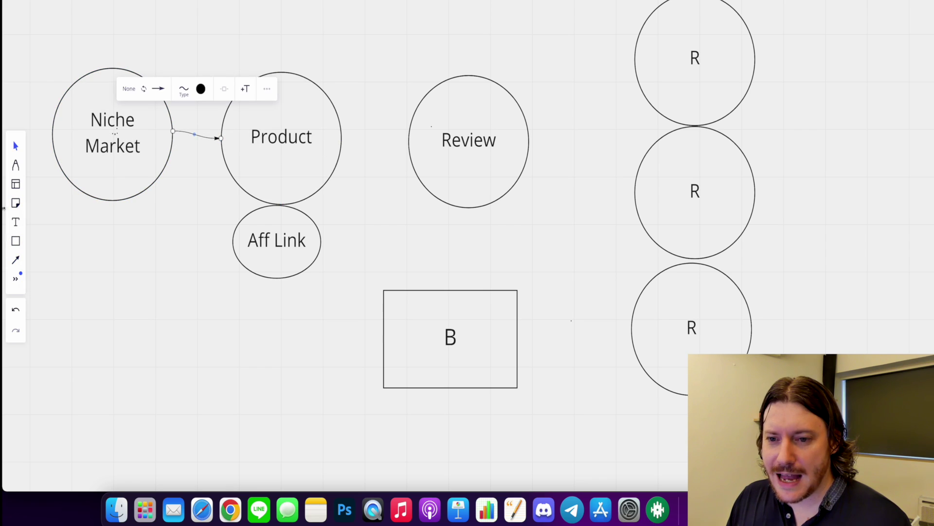
click(15, 259)
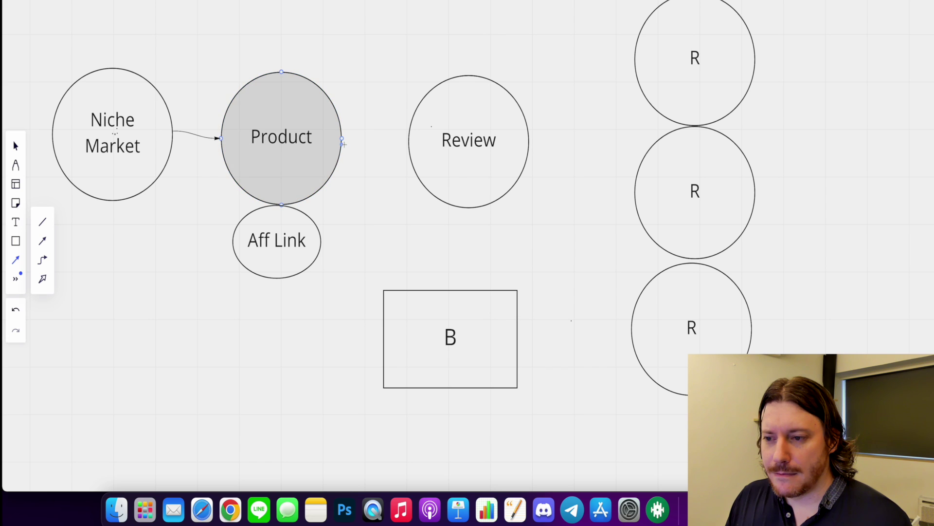
drag(343, 143, 408, 143)
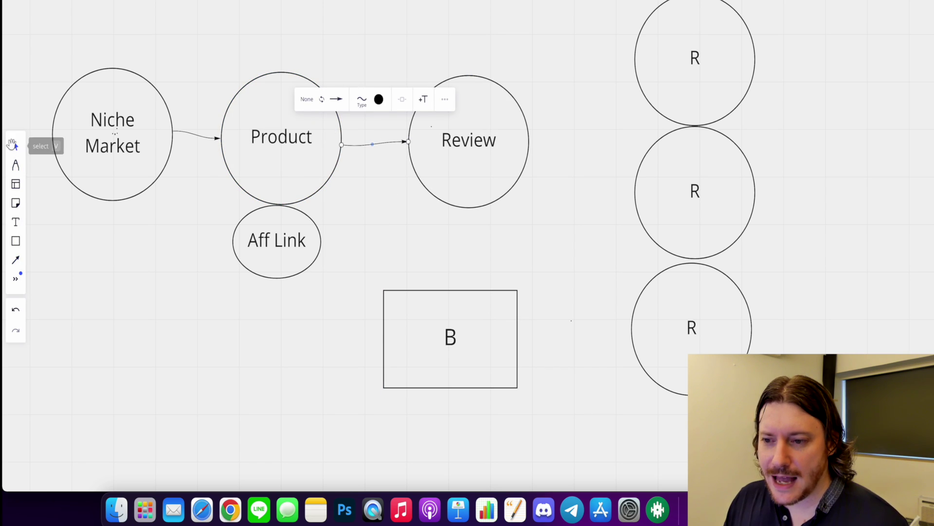
click(16, 146)
- Move Aff Link up between Product and Review, and rename the B box to 'BANK'
drag(282, 223, 298, 221)
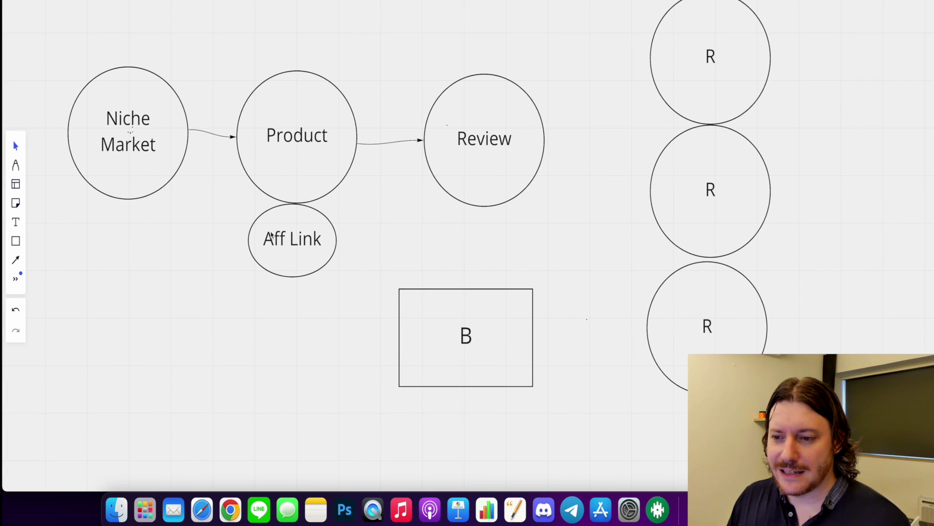
mouse_move(270, 234)
mouse_down()
mouse_move(440, 196)
mouse_move(386, 186)
mouse_up()
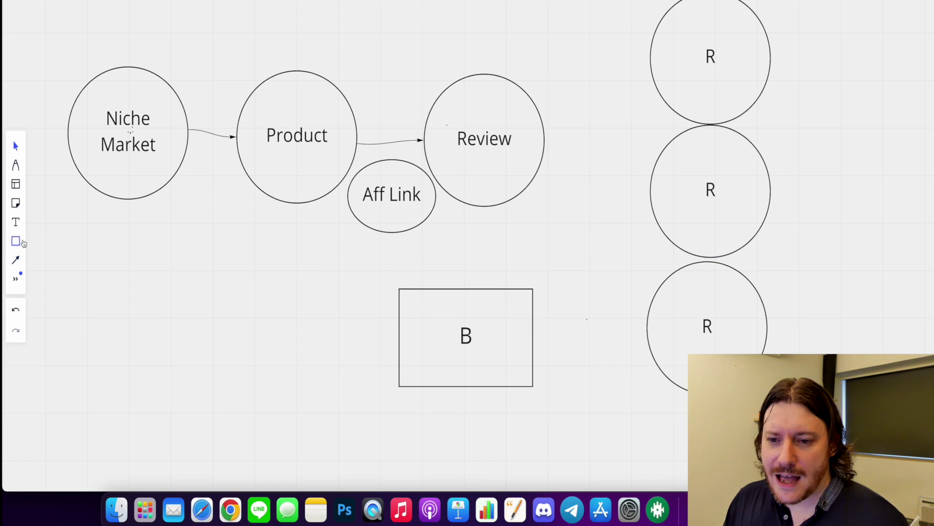
double_click(472, 338)
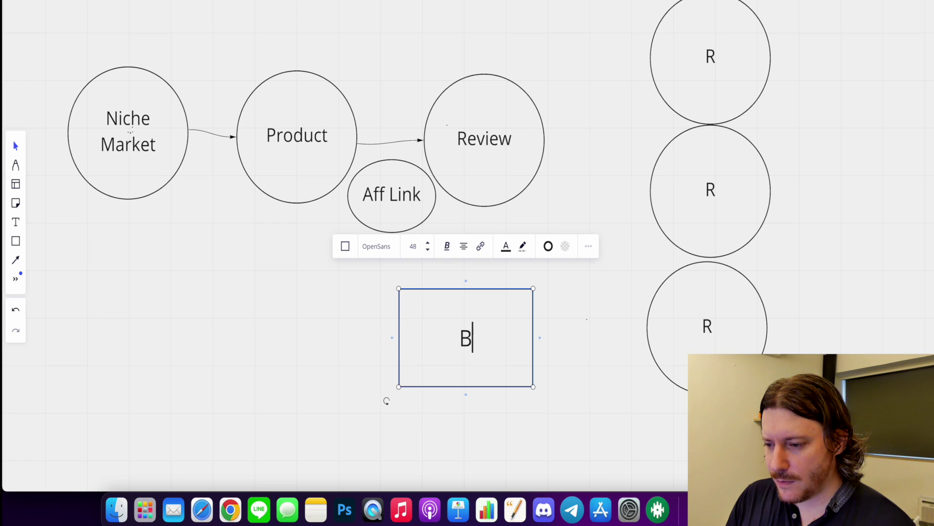
text(ANK)
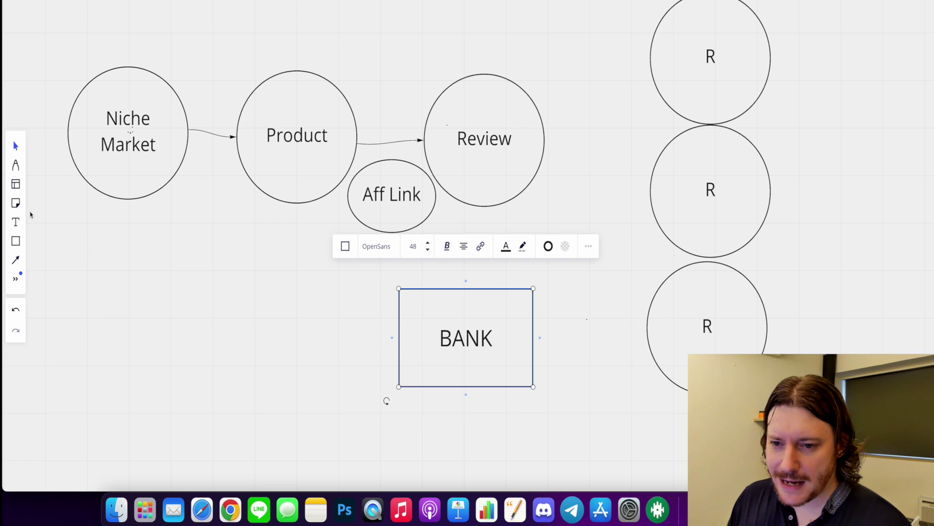
- Draw a curved arrow from the Aff Link circle down to the BANK box
click(15, 259)
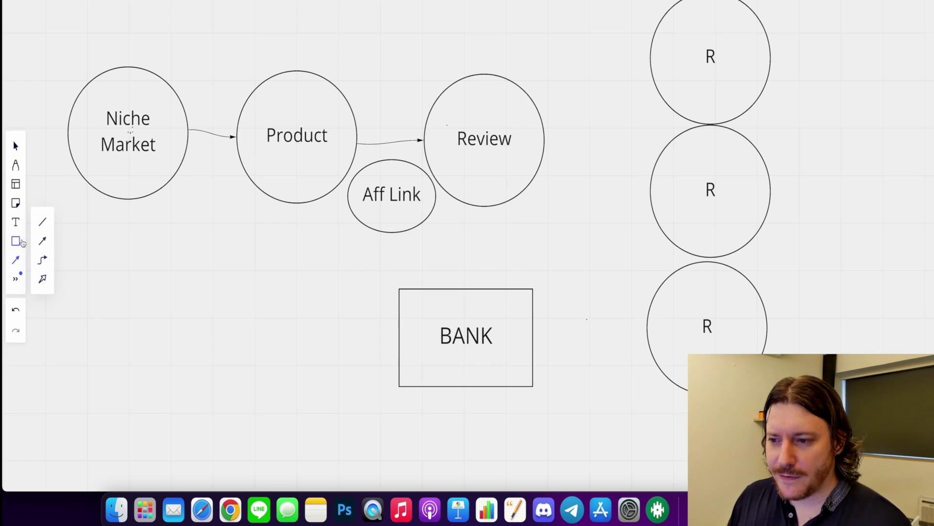
click(409, 216)
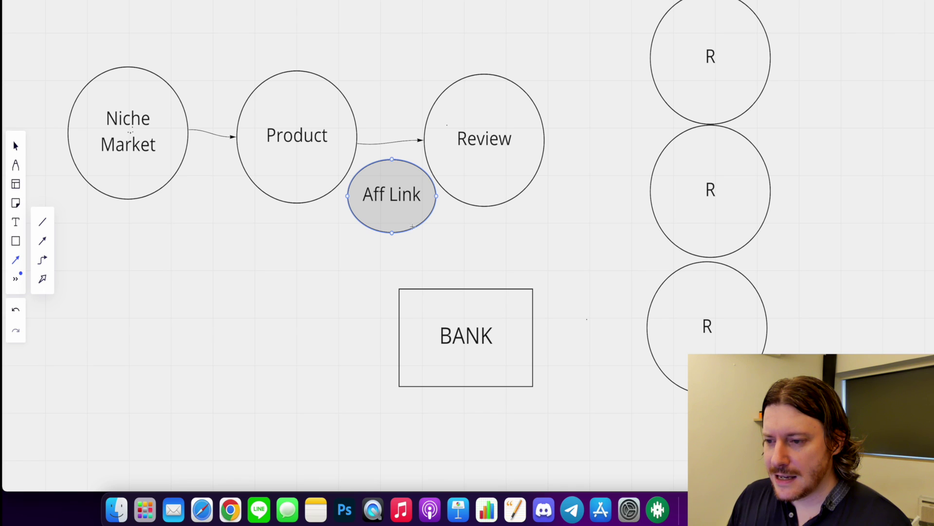
drag(413, 227, 465, 292)
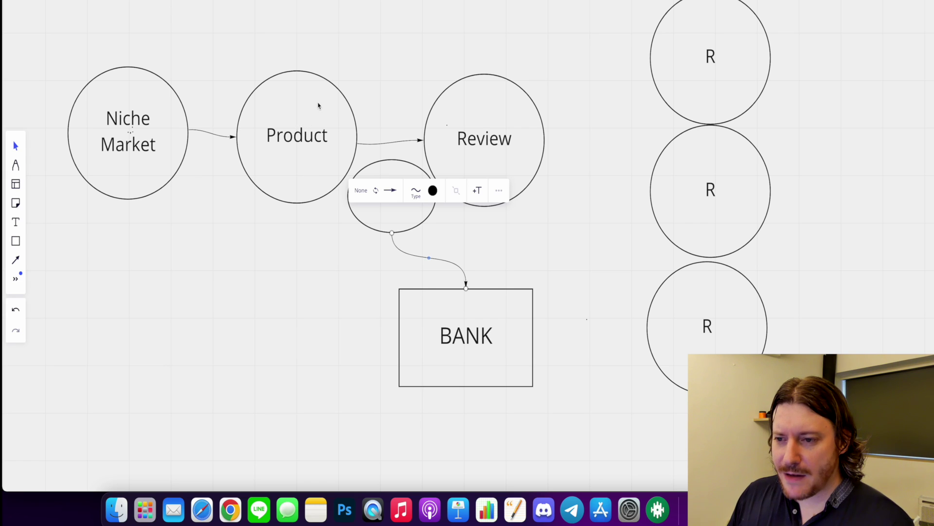
- Insert 'Money ' before Product so the circle reads 'Money Product'
double_click(270, 135)
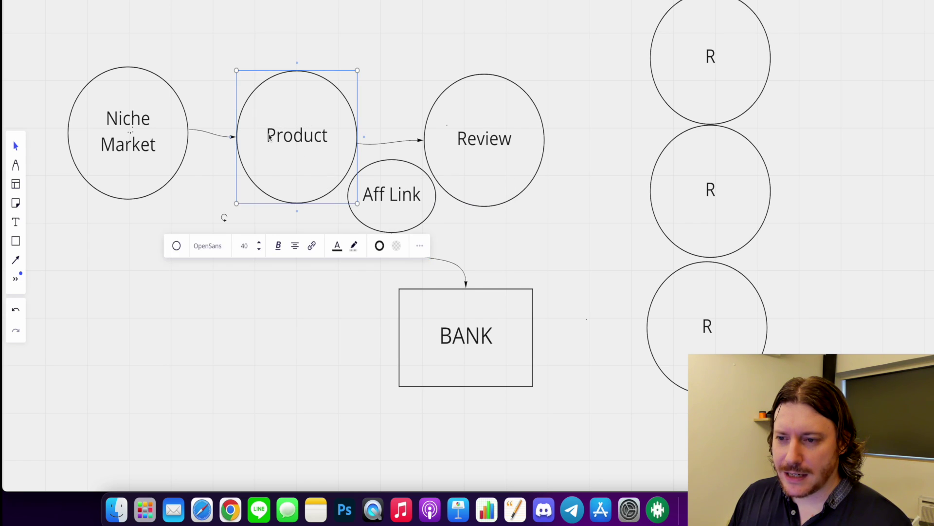
click(269, 136)
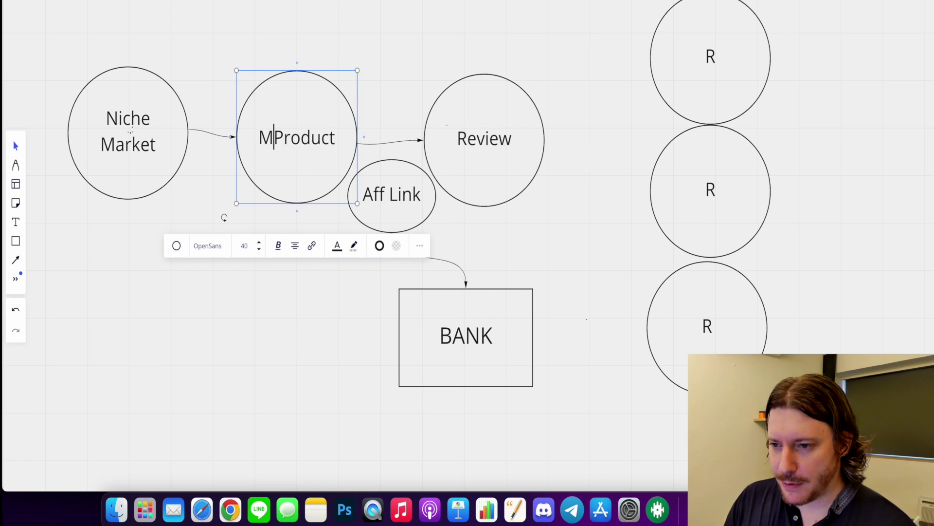
text(Money)
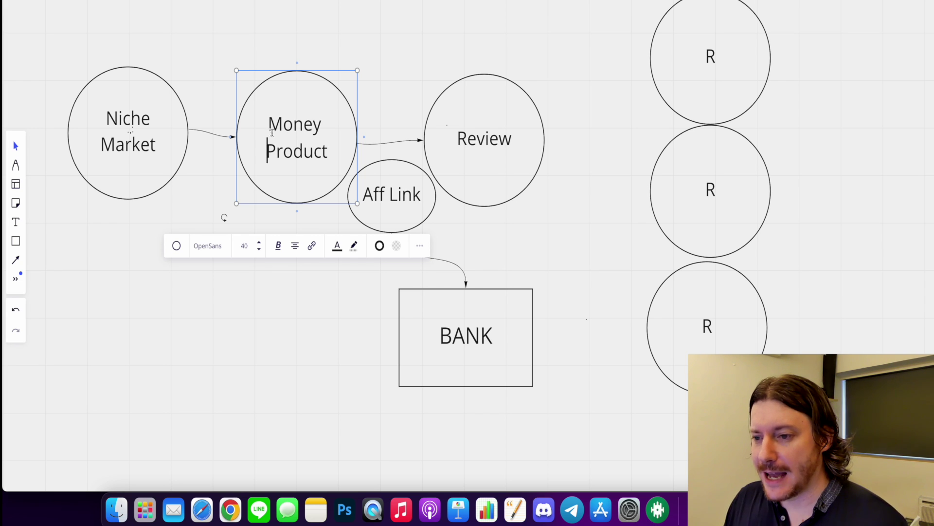
click(313, 331)
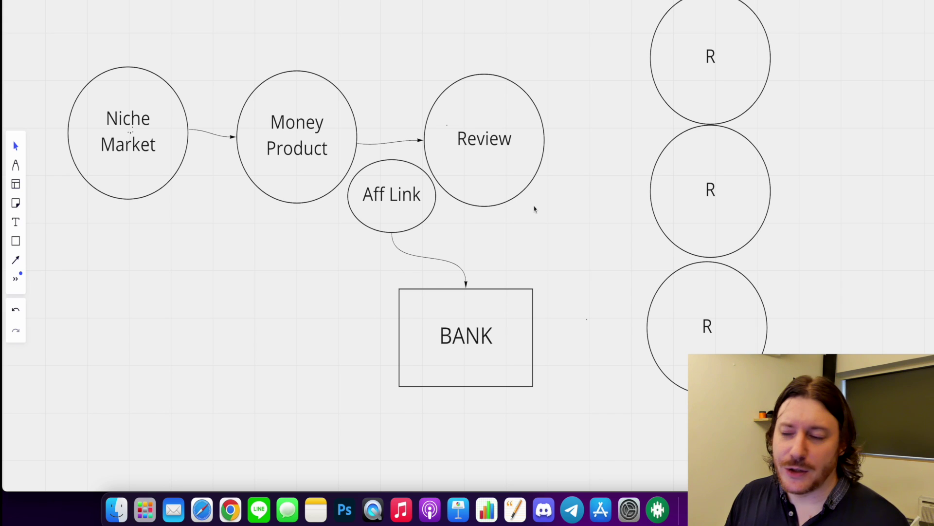
- Correct the top label to 'Review', delete the middle R circle, and reposition the Review circle
double_click(721, 58)
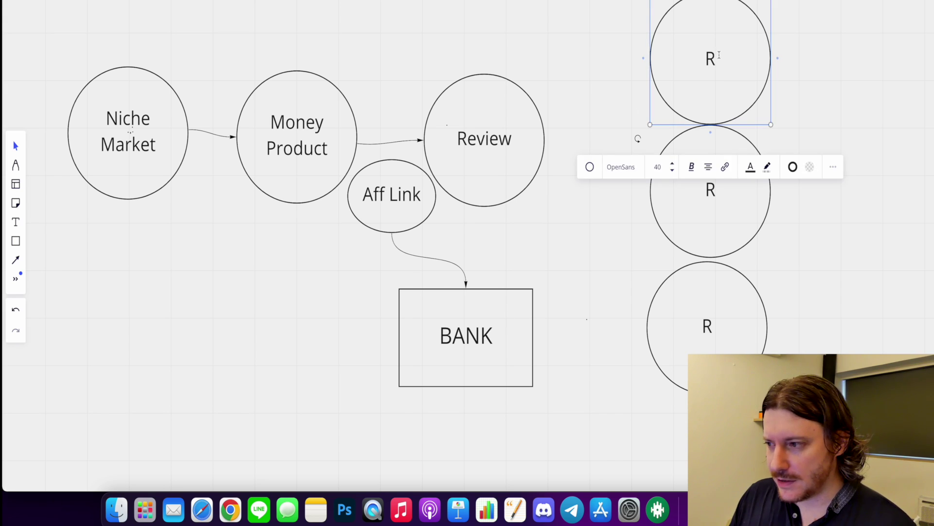
text(eviews)
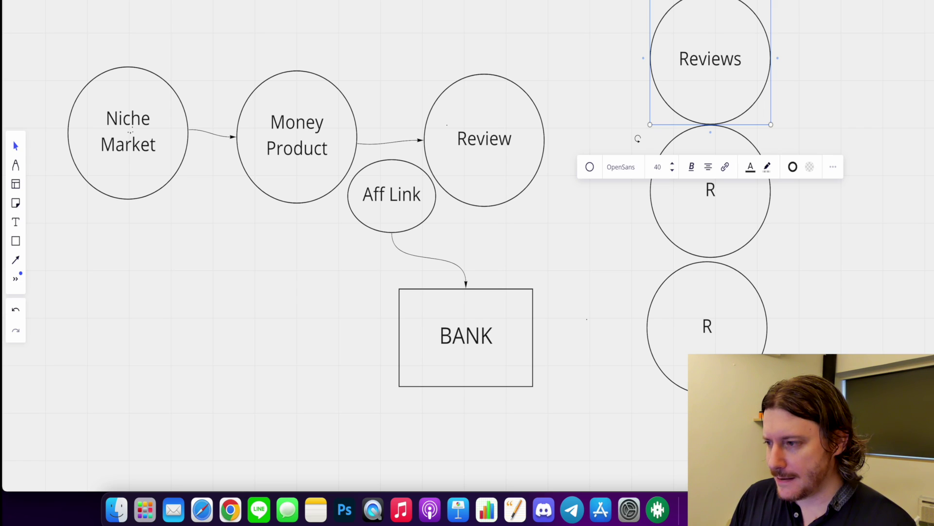
key(BackSpace)
click(716, 220)
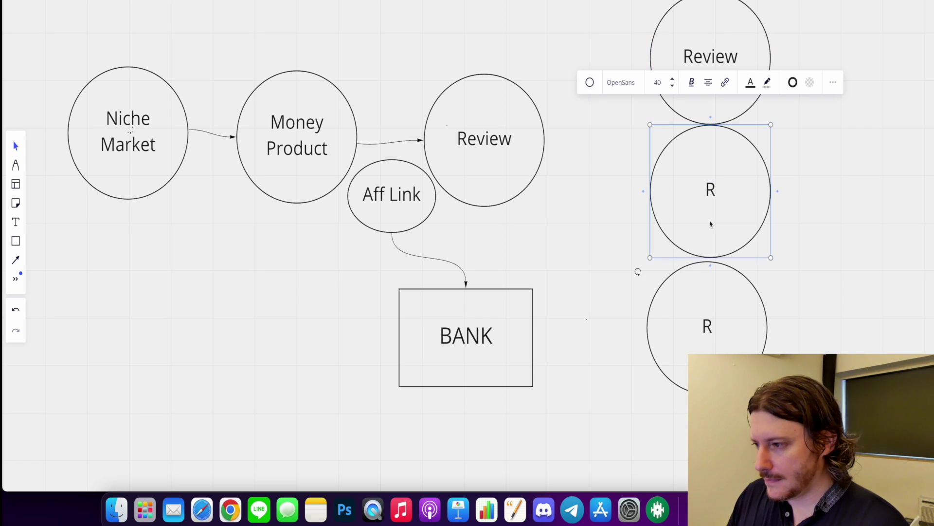
key(BackSpace)
mouse_move(717, 104)
mouse_down()
mouse_move(704, 164)
mouse_move(707, 125)
mouse_up()
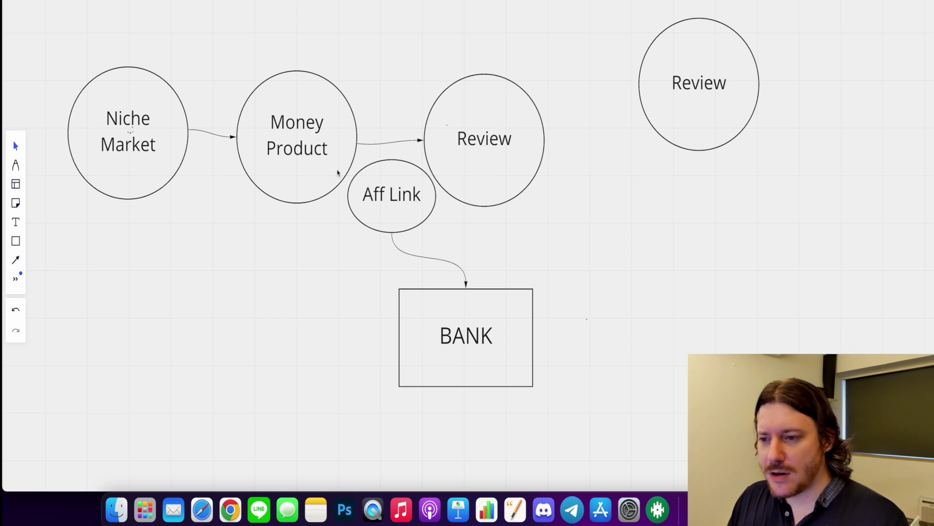
drag(690, 106, 691, 98)
- Stack two copies below the right Review circle and arrow the top one into central Review
click(692, 96)
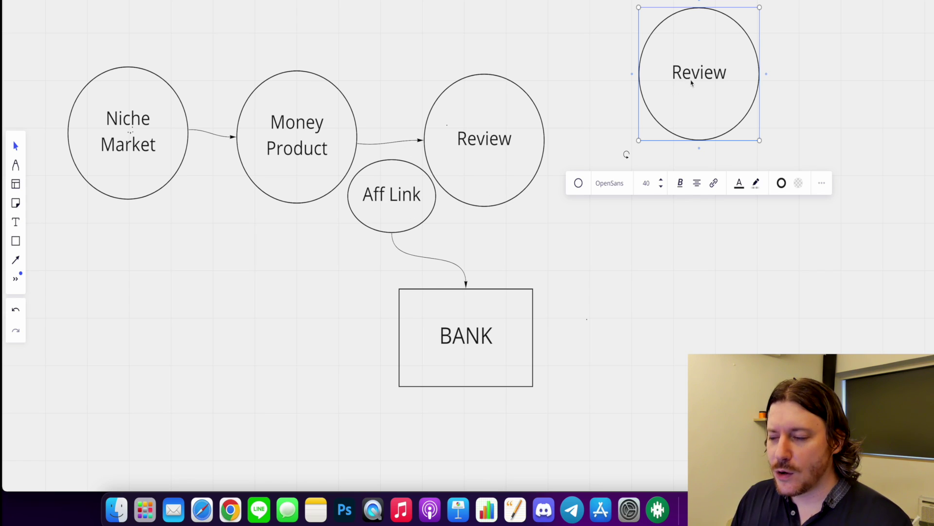
key(ctrl+d)
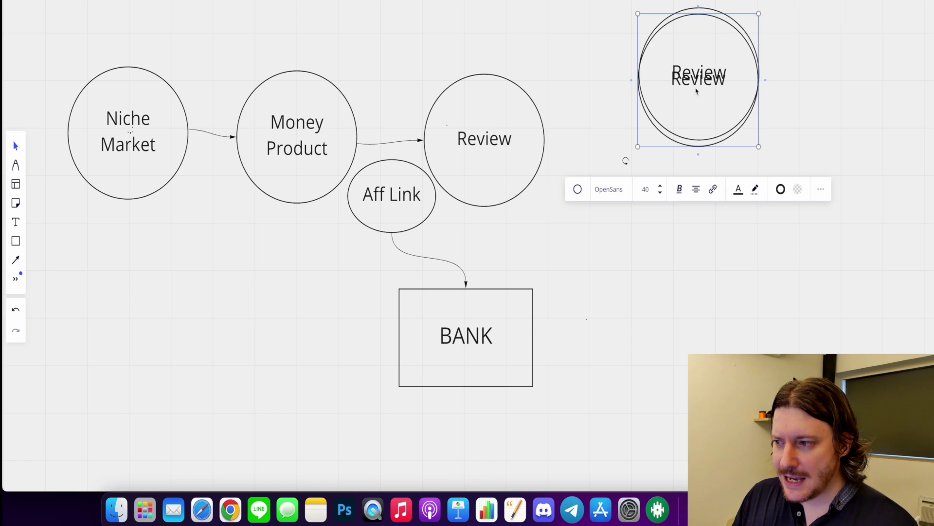
drag(701, 87, 701, 218)
click(701, 217)
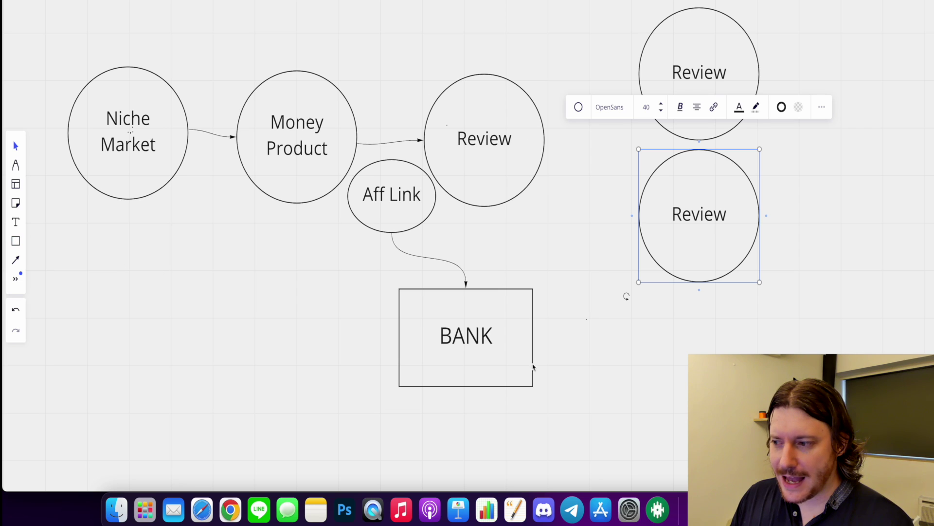
key(ctrl+d)
drag(690, 252, 685, 391)
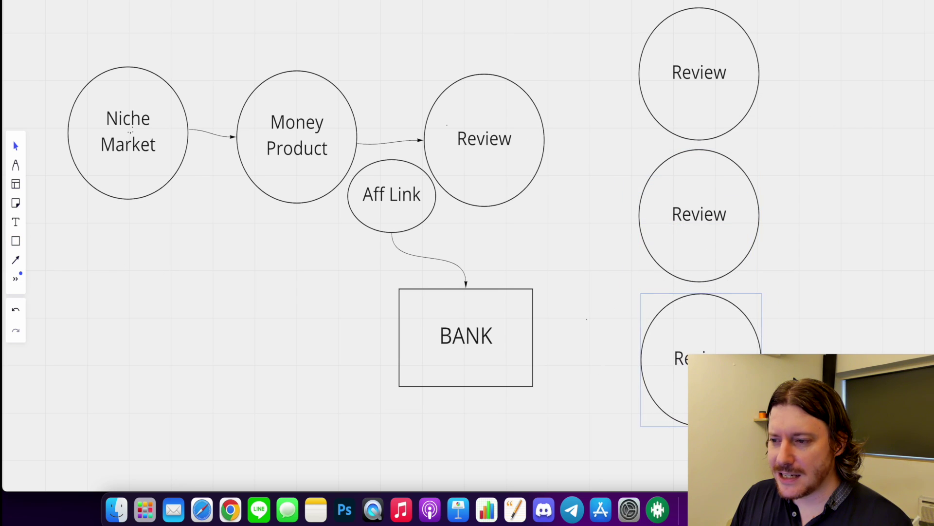
click(15, 260)
drag(639, 74, 545, 139)
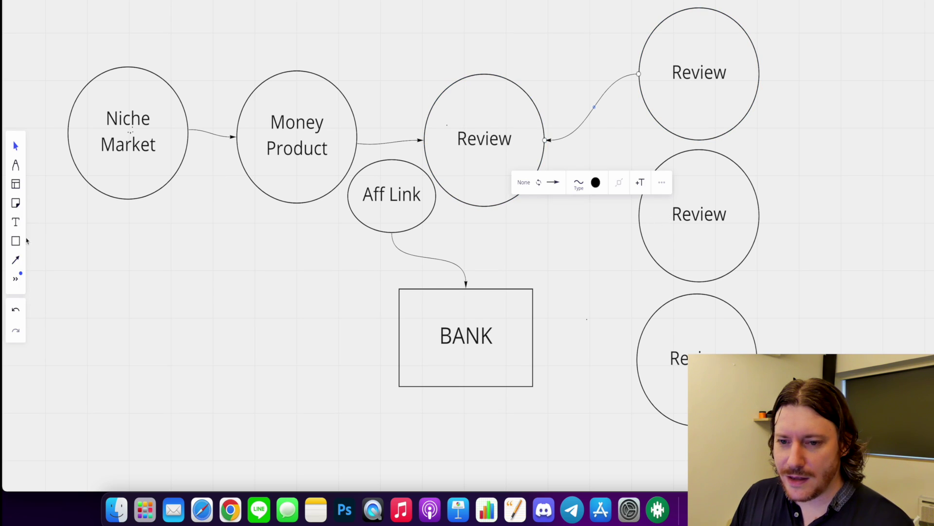
- Draw arrows from the middle and bottom right-hand Review circles into the central Review
click(16, 260)
drag(640, 210, 537, 181)
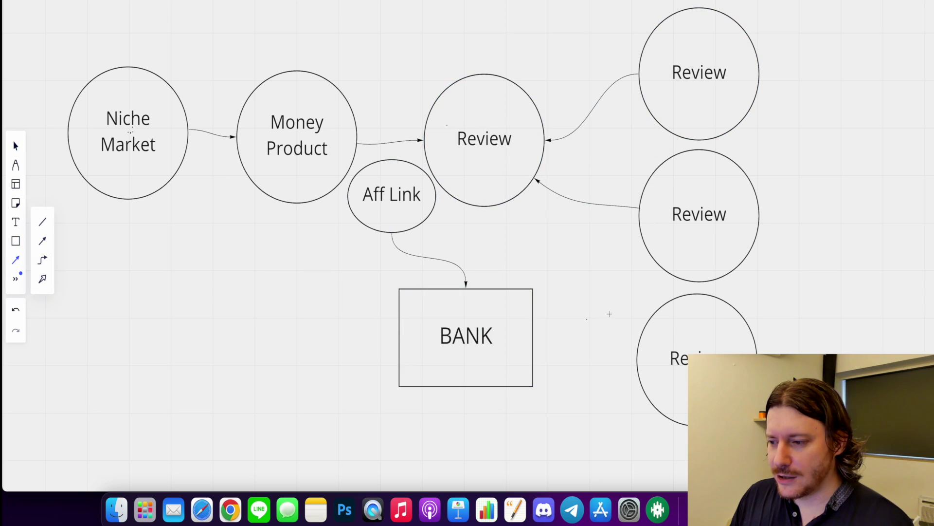
click(16, 260)
drag(641, 328, 506, 206)
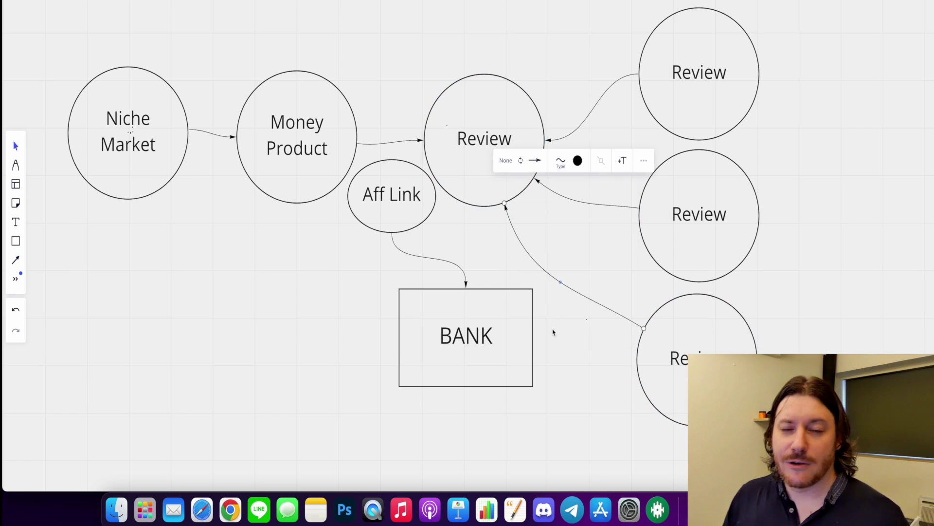
click(579, 351)
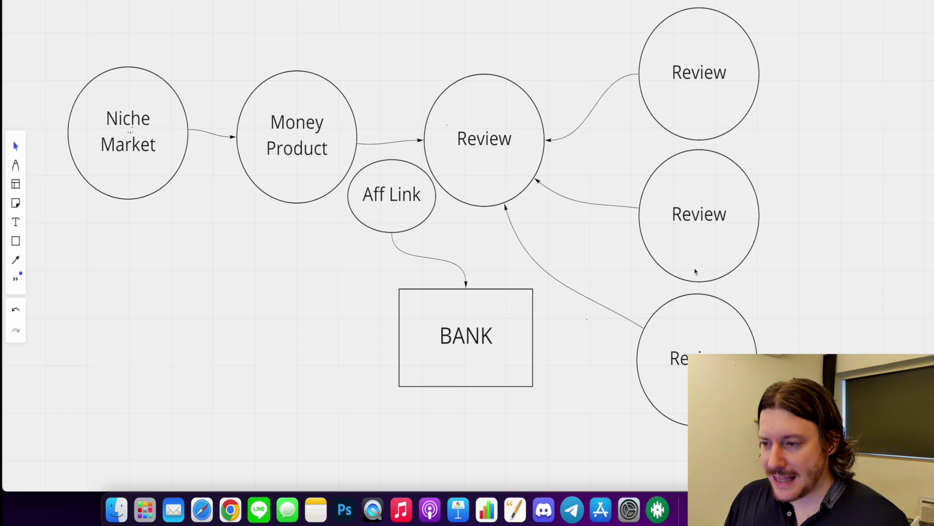
scroll(523, 154, right, 1)
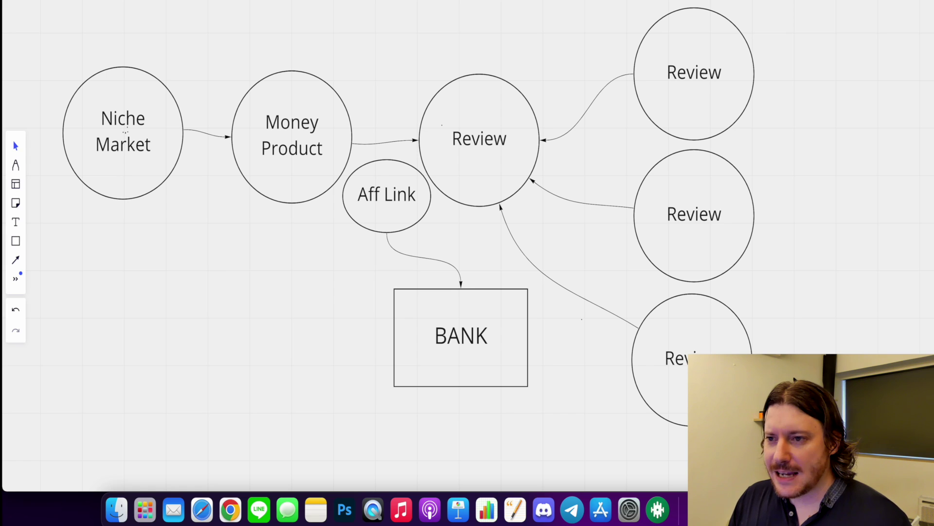
- Shift the diagram slightly right in view and bring up the Google 'top yoga programs' results
key(super+Tab)
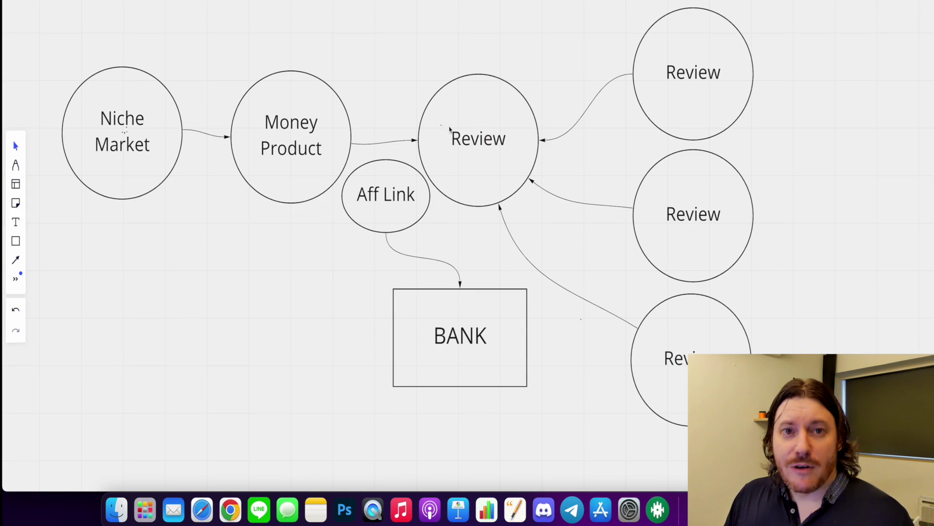
drag(454, 137, 470, 137)
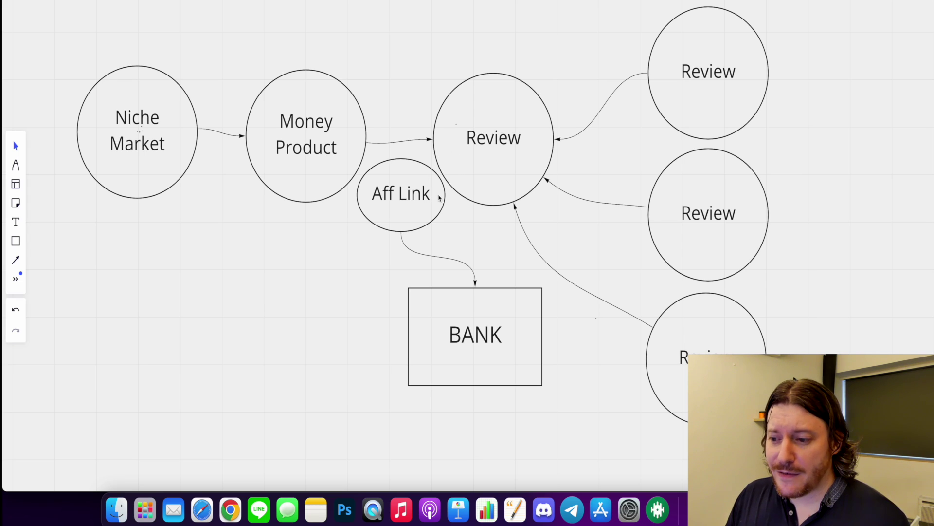
key(super+Tab)
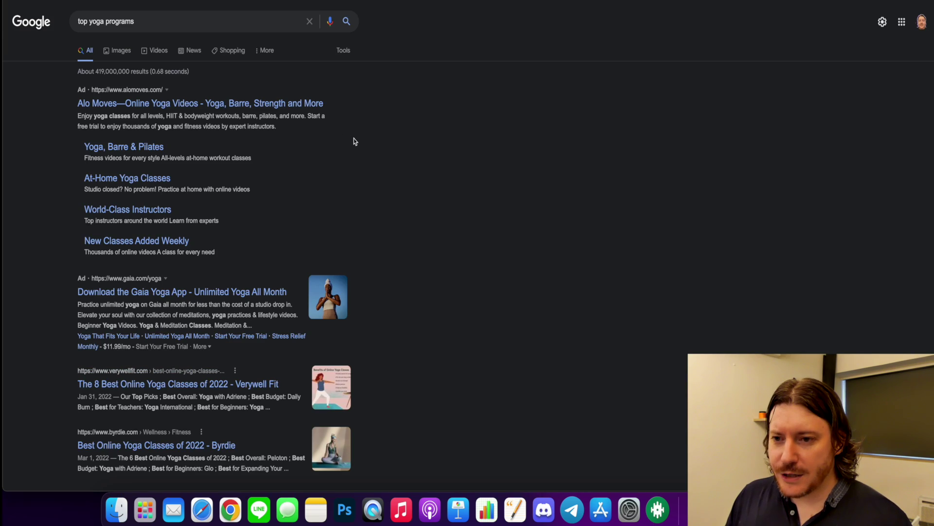
scroll(349, 139, down, 3)
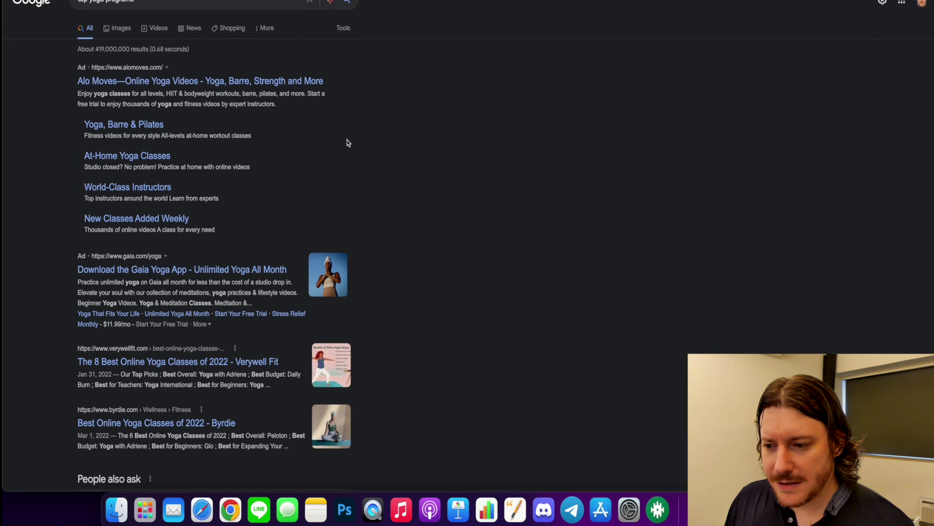
scroll(347, 140, down, 3)
scroll(347, 139, down, 1)
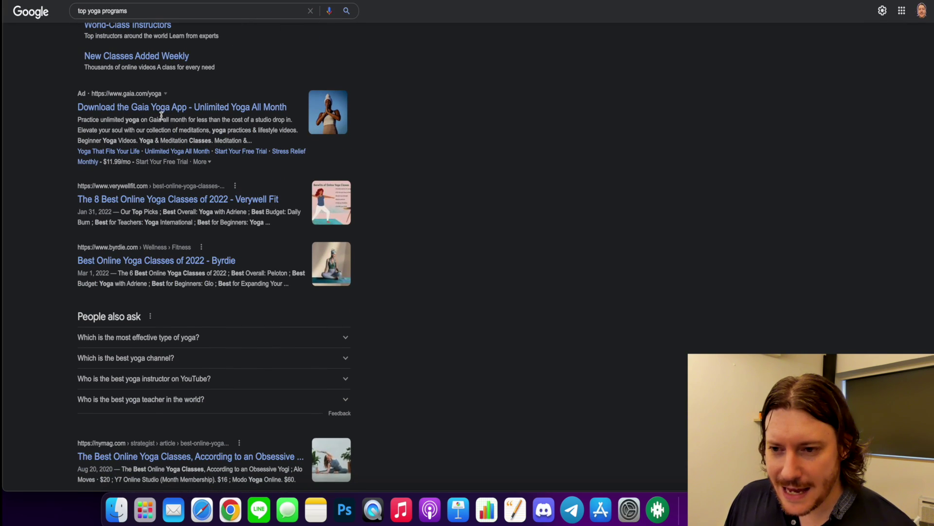
scroll(164, 117, down, 1)
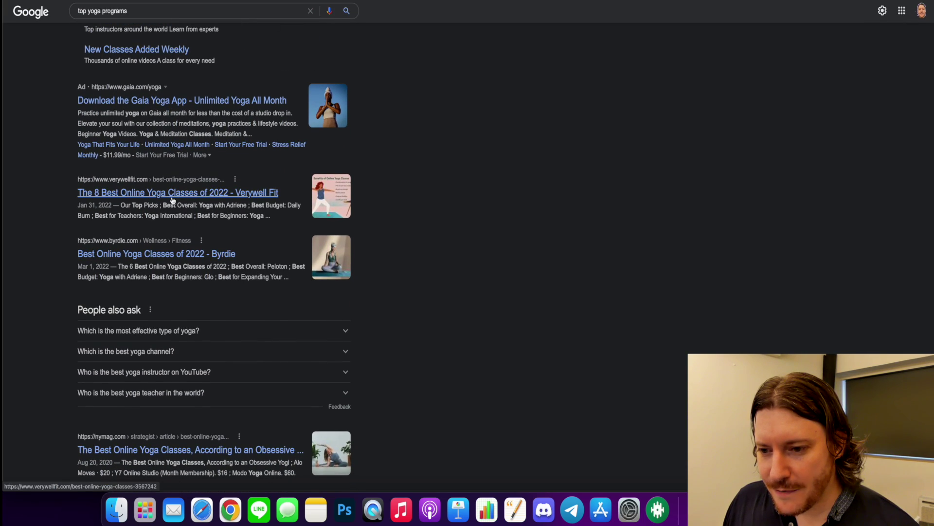
scroll(171, 199, down, 4)
scroll(170, 199, down, 4)
scroll(170, 199, down, 3)
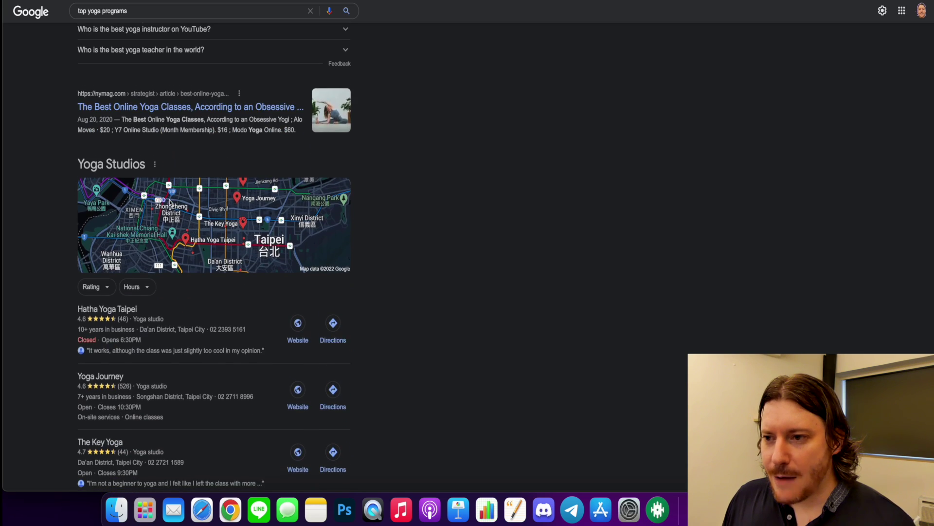
scroll(171, 199, down, 2)
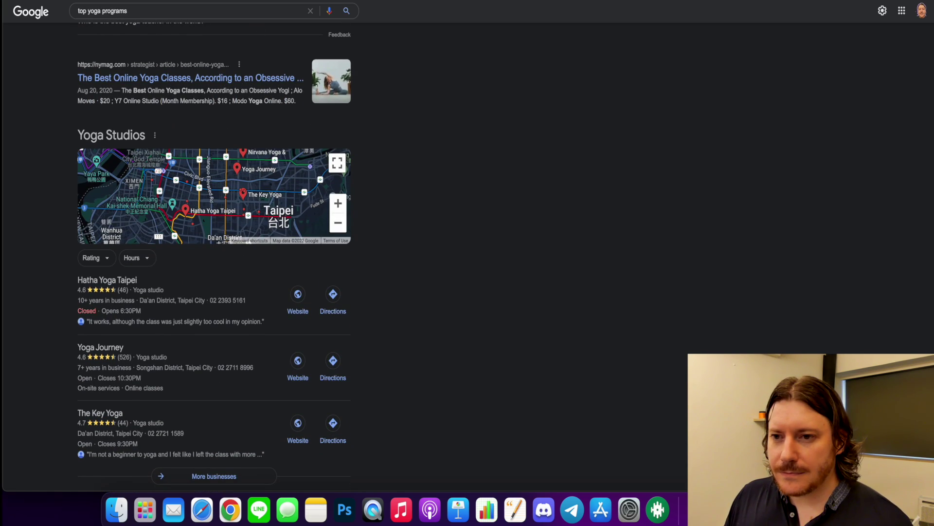
- Return from the yoga studio results to the Miro flowchart
key(super+Tab)
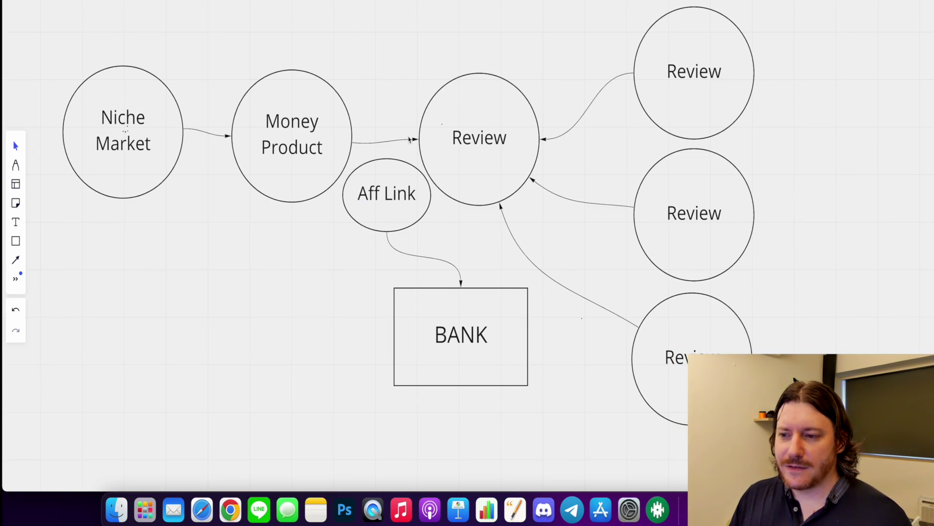
scroll(482, 143, left, 1)
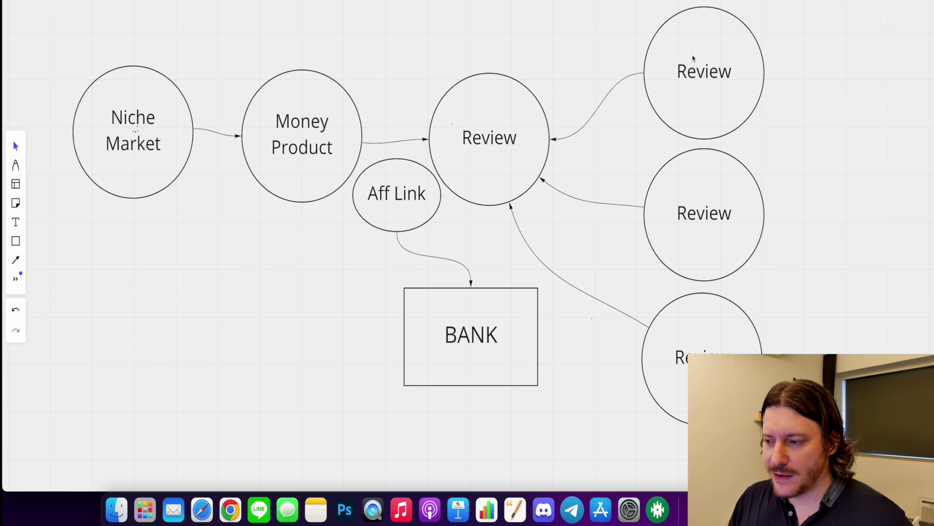
scroll(699, 241, right, 3)
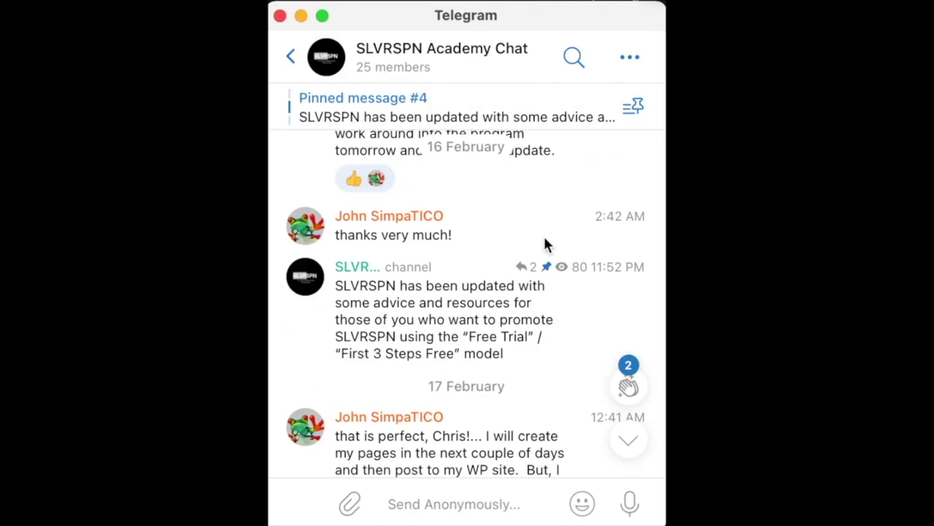
scroll(543, 236, down, 10)
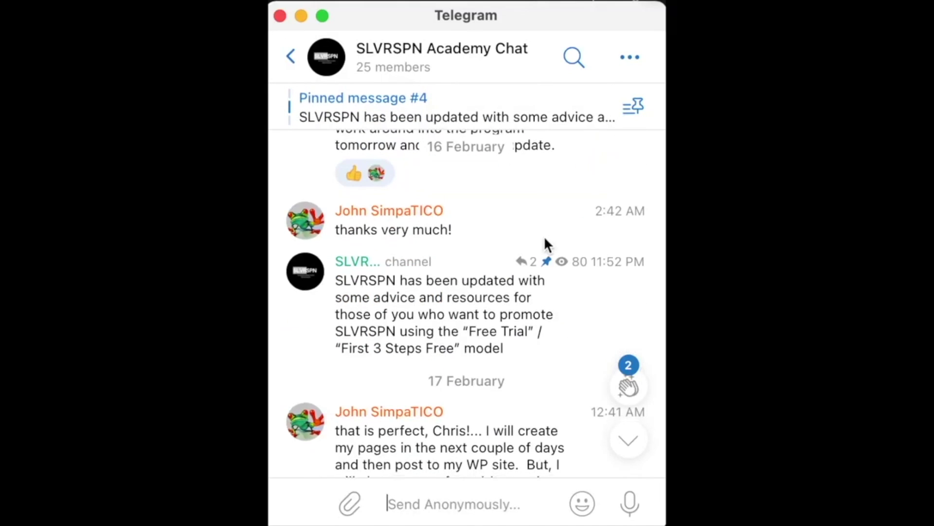
scroll(544, 235, down, 10)
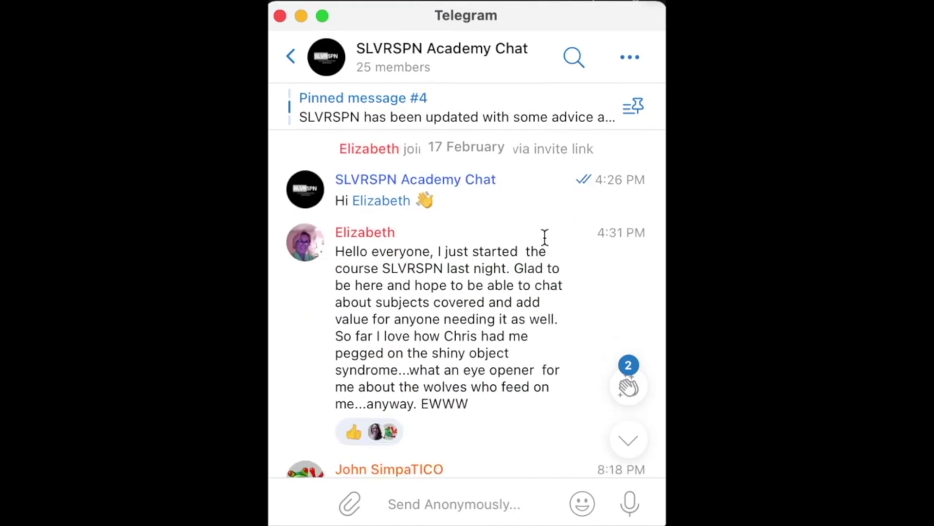
scroll(544, 236, down, 10)
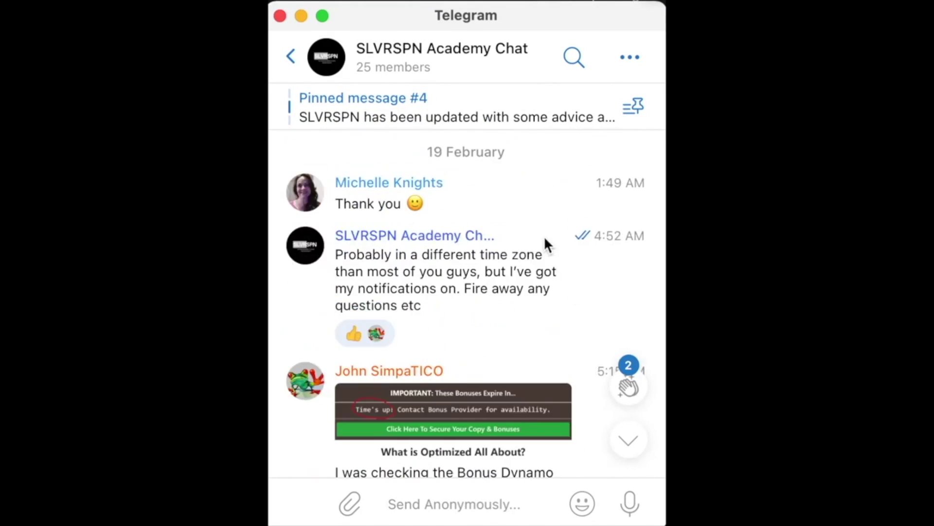